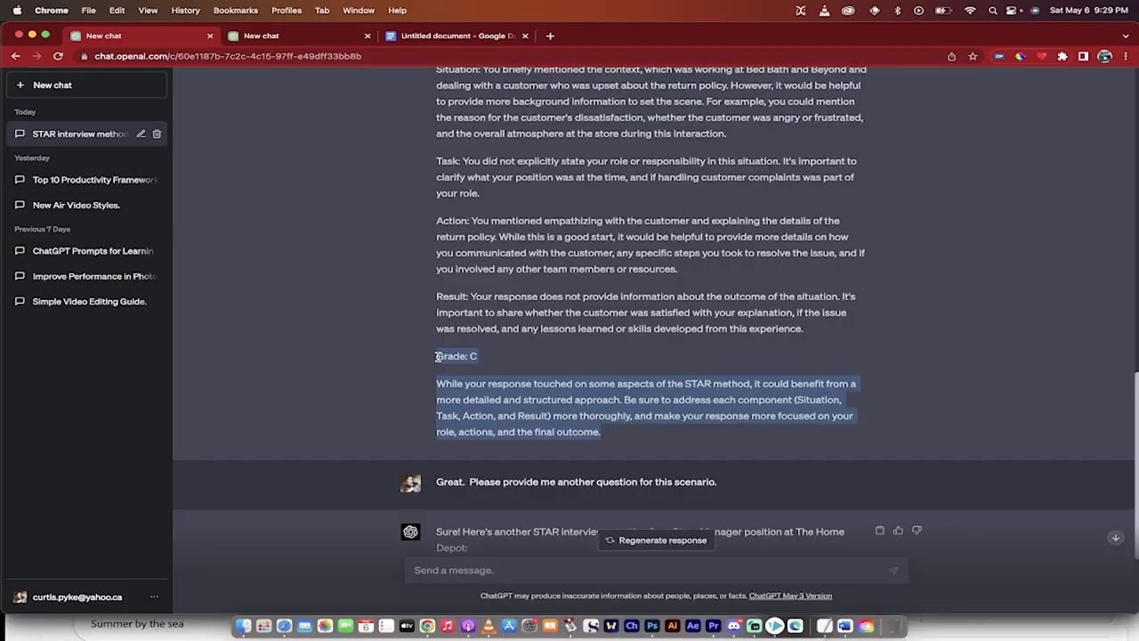
- Scroll back up to the start of the chat and its detailed STAR method explanation
scroll(495, 381, up, 3)
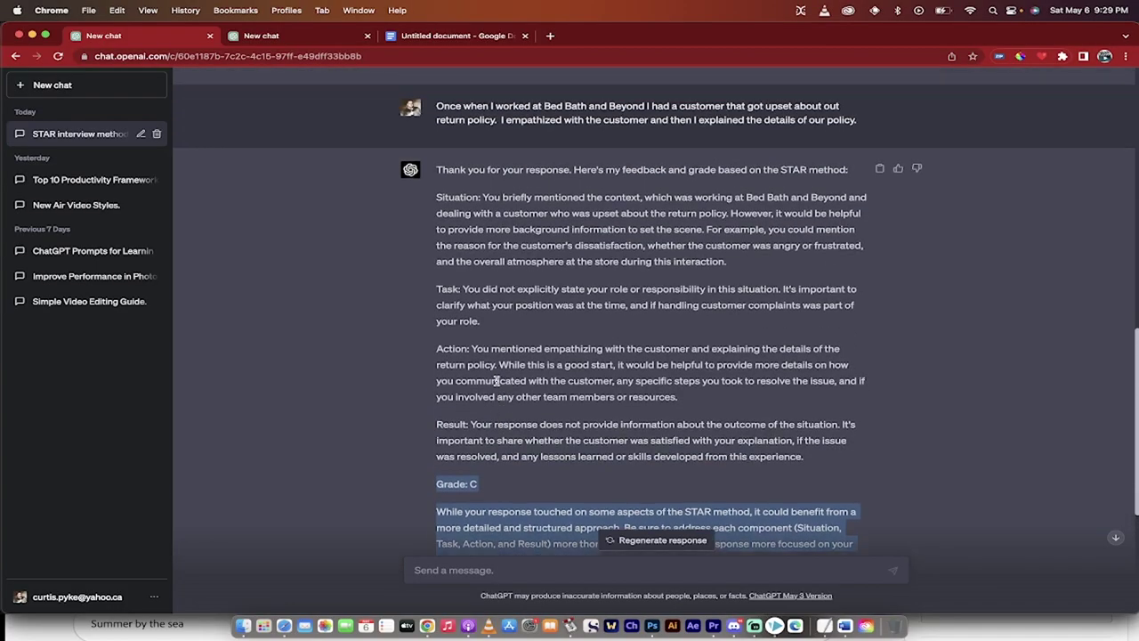
scroll(495, 383, up, 4)
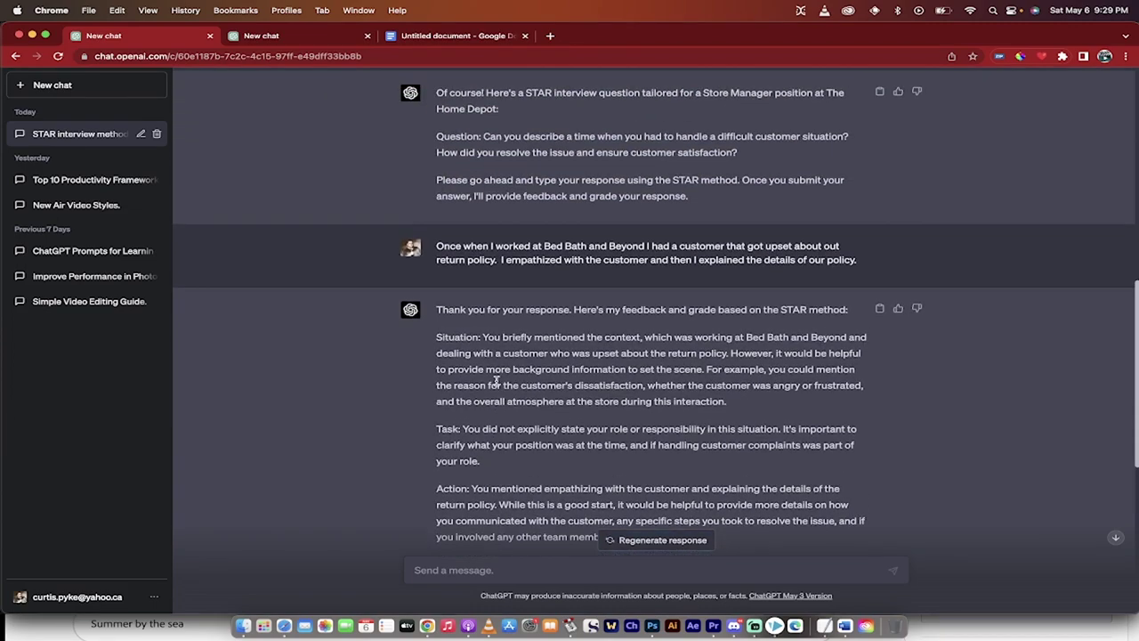
scroll(495, 381, up, 12)
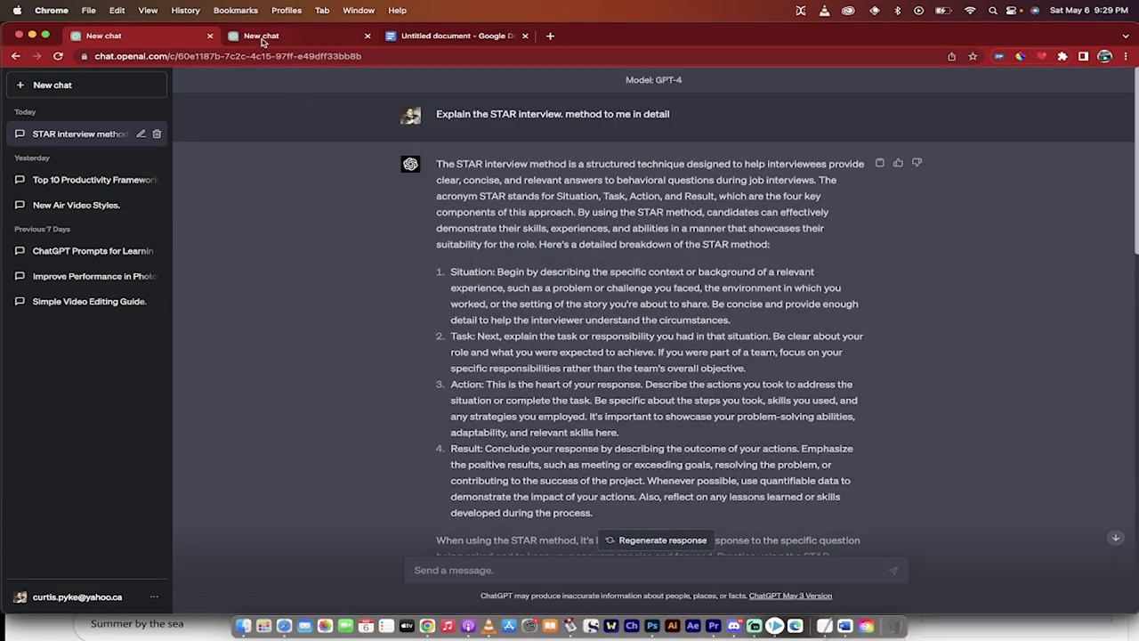
- Copy the opening 'explain the STAR method' request and carry it to the second, empty chat
mouse_move(430, 114)
mouse_down()
mouse_move(680, 116)
mouse_move(433, 115)
mouse_up()
click(676, 114)
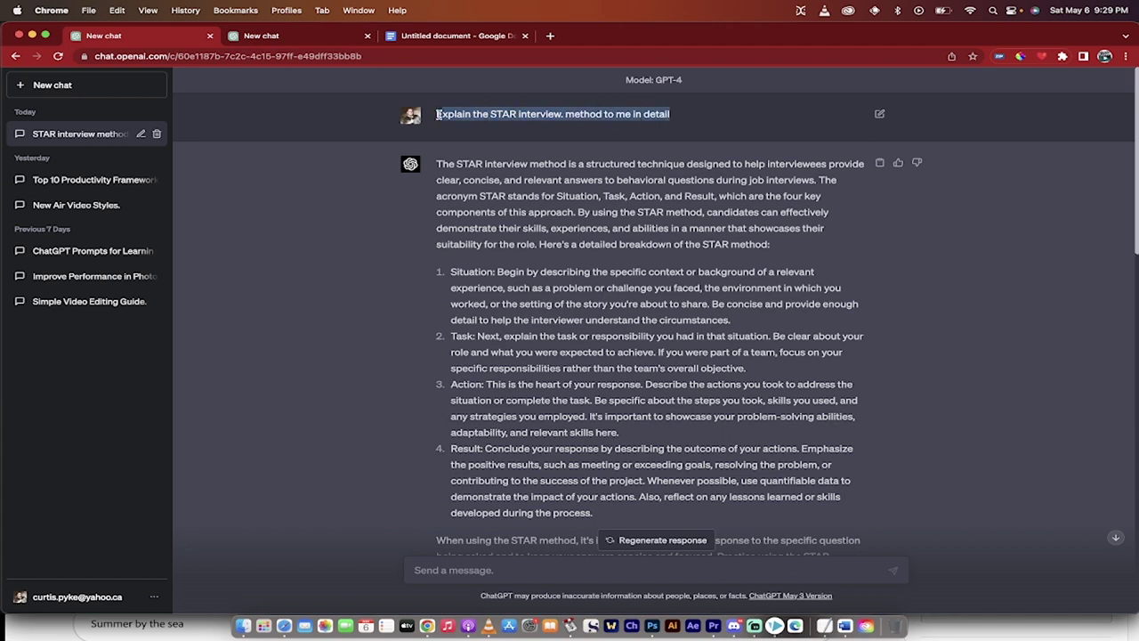
right_click(455, 118)
click(476, 143)
click(267, 37)
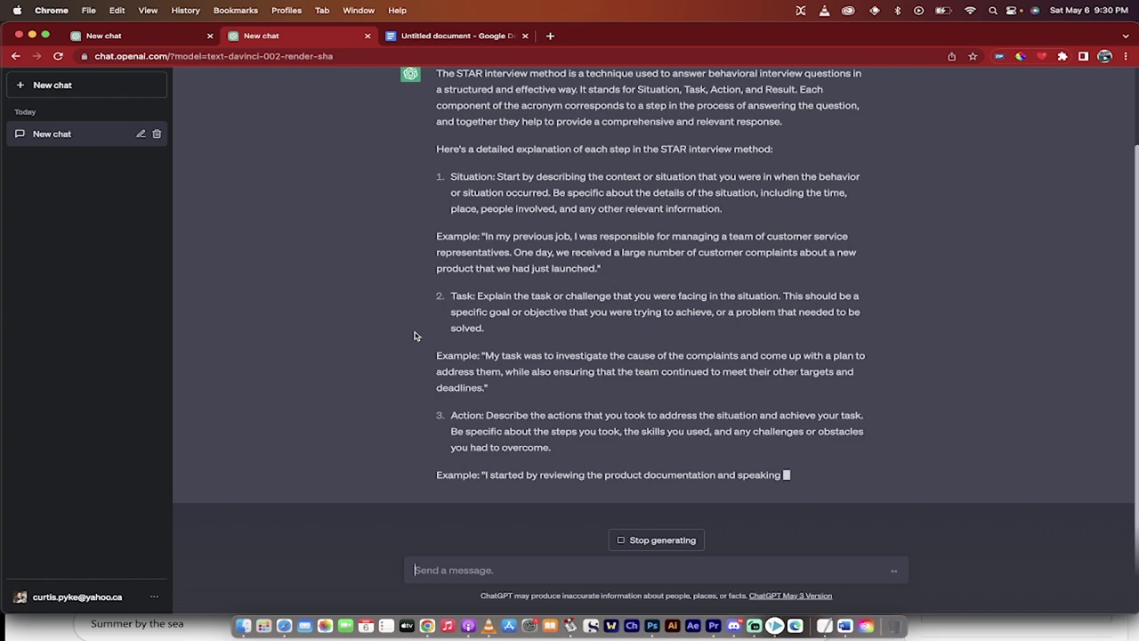
- Read the GPT-3.5 STAR reply through its Result example, then go back to the GPT-4 chat
scroll(414, 336, up, 2)
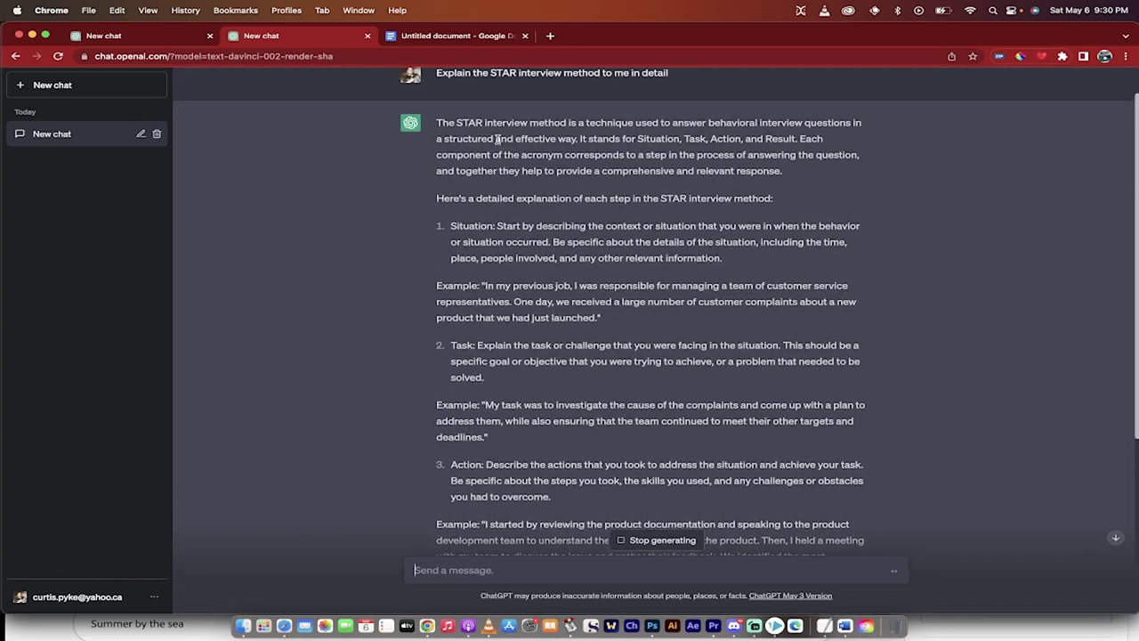
scroll(498, 139, down, 1)
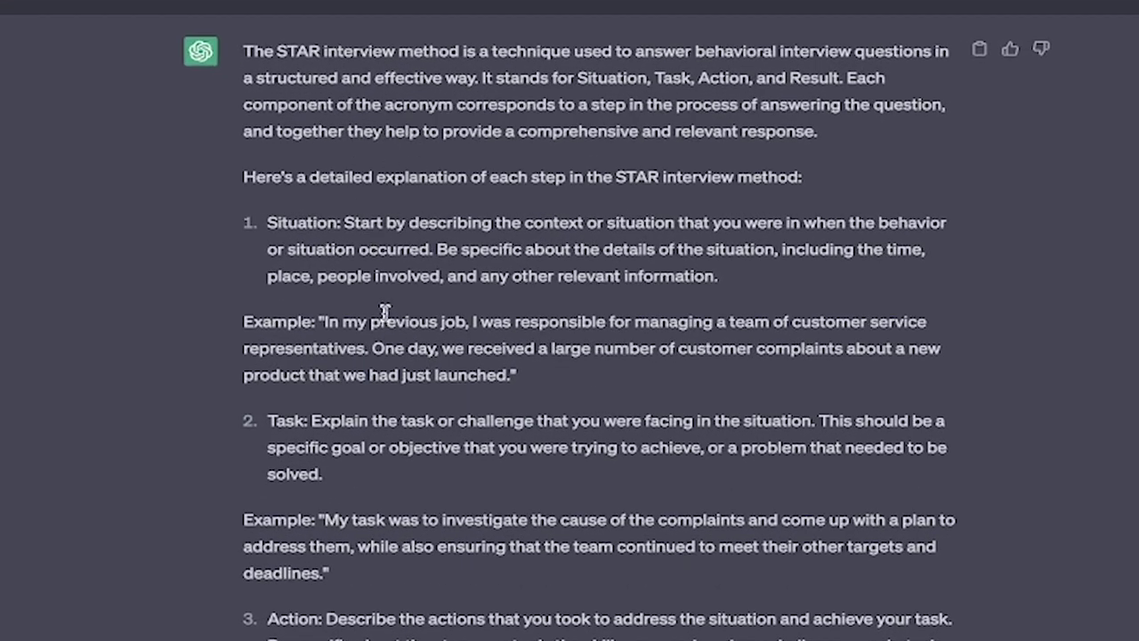
scroll(385, 311, down, 1)
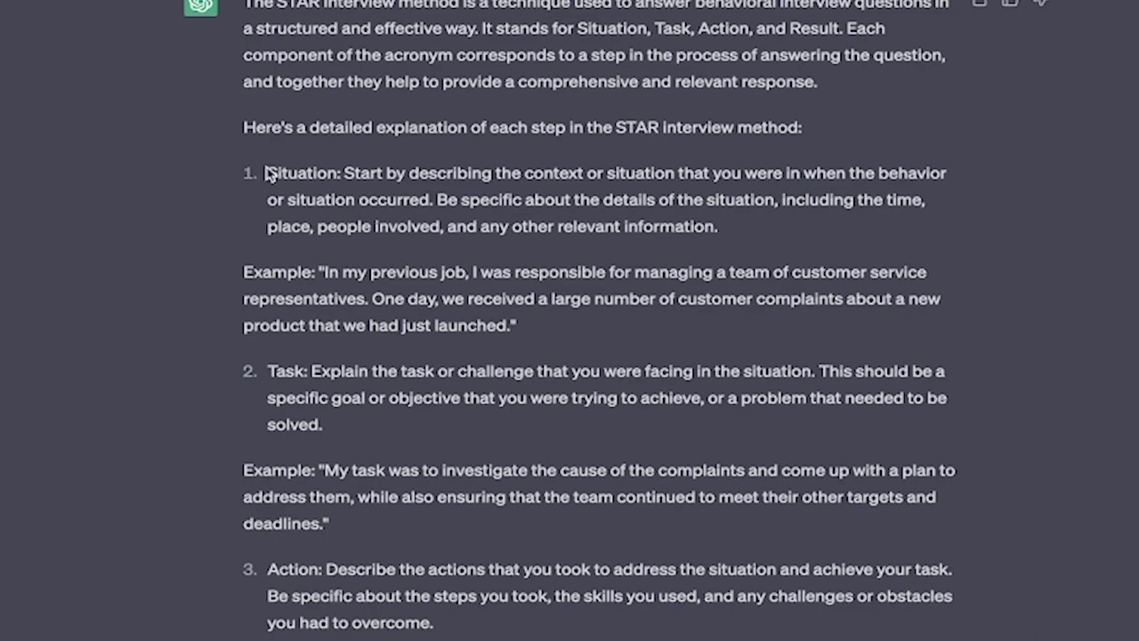
drag(267, 173, 336, 226)
scroll(300, 298, down, 1)
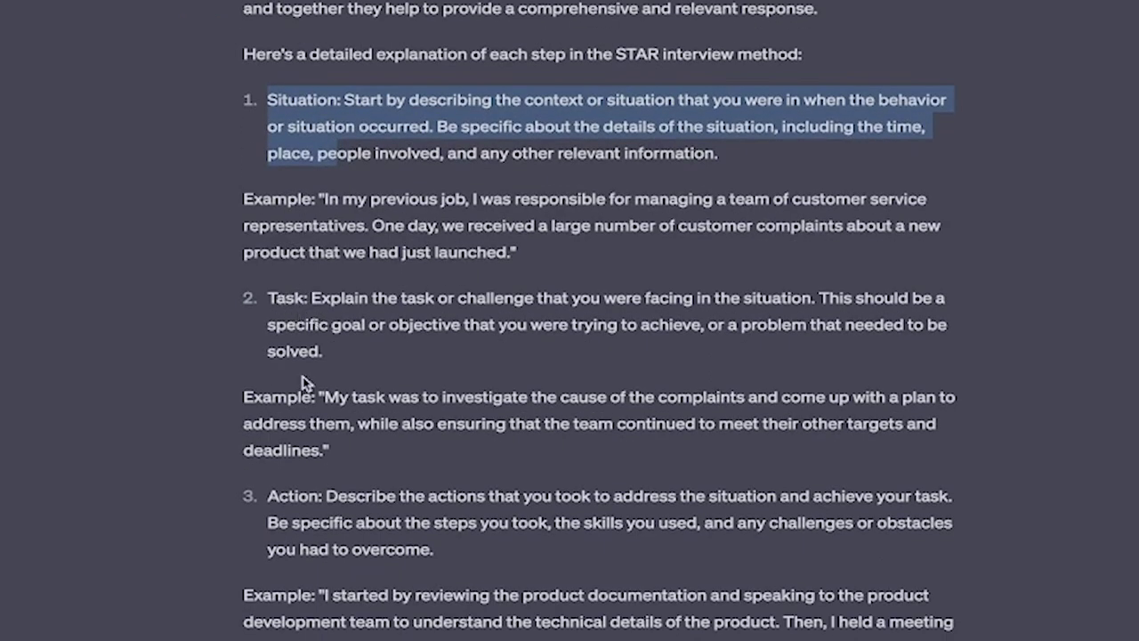
scroll(294, 401, down, 2)
scroll(335, 550, down, 2)
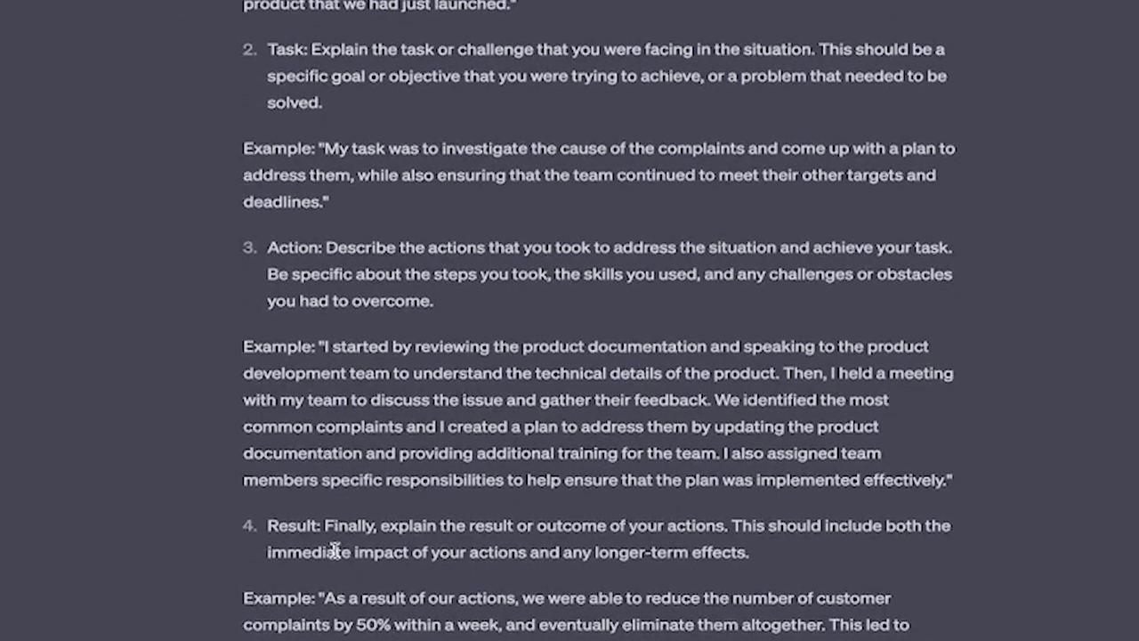
scroll(336, 550, down, 2)
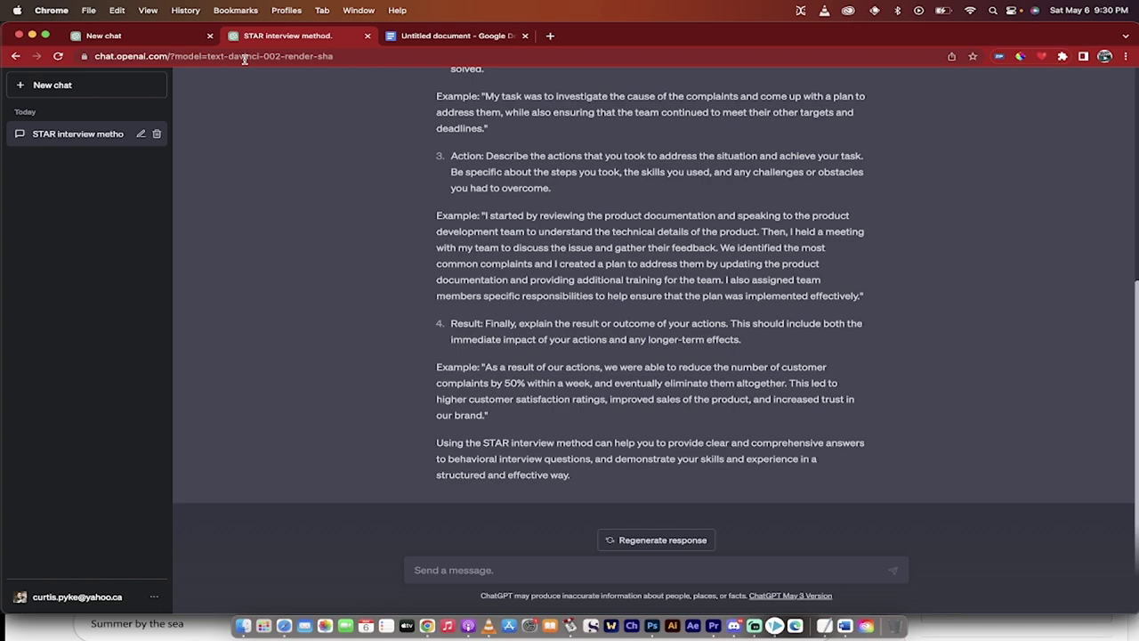
click(169, 36)
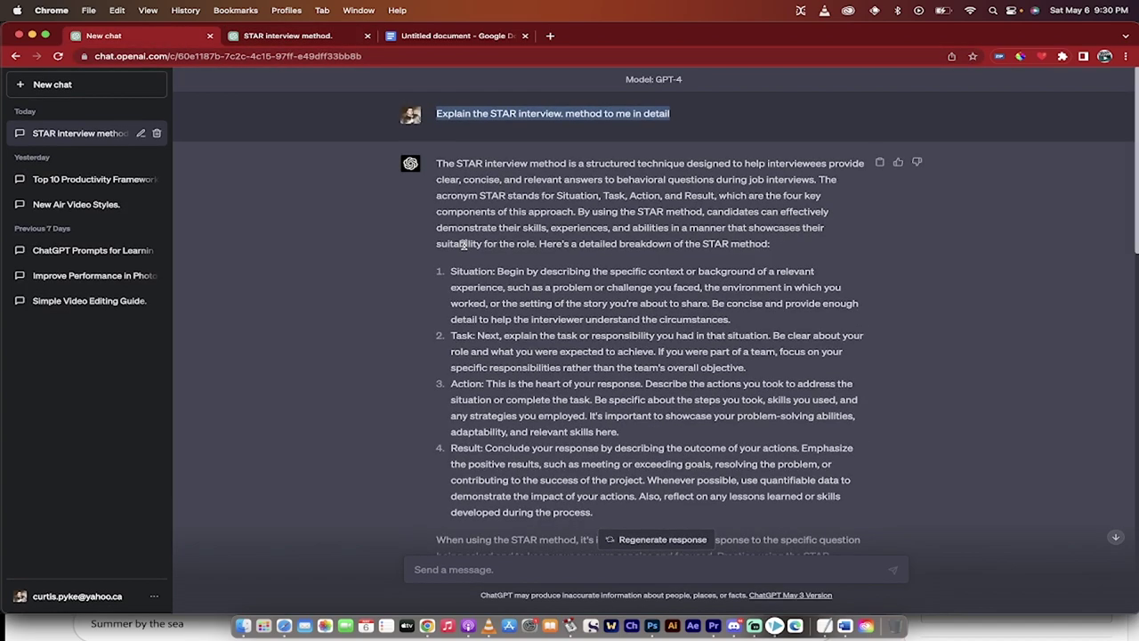
- Paste the Store Manager at The Home Depot interview prompt into the second chat and send it
scroll(462, 250, down, 5)
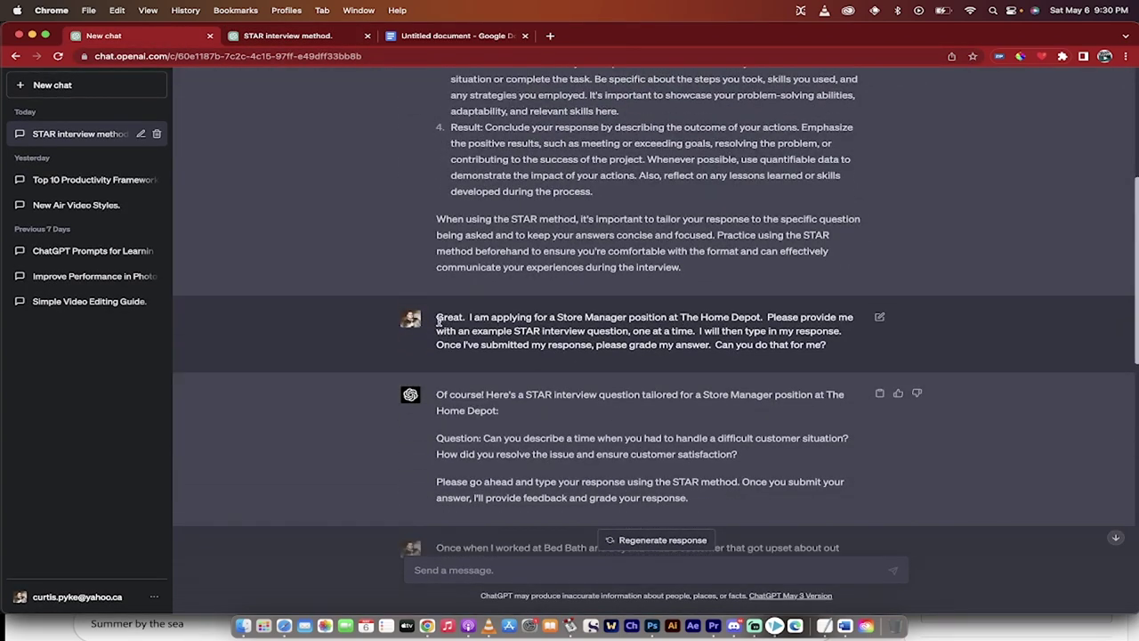
drag(436, 316, 840, 353)
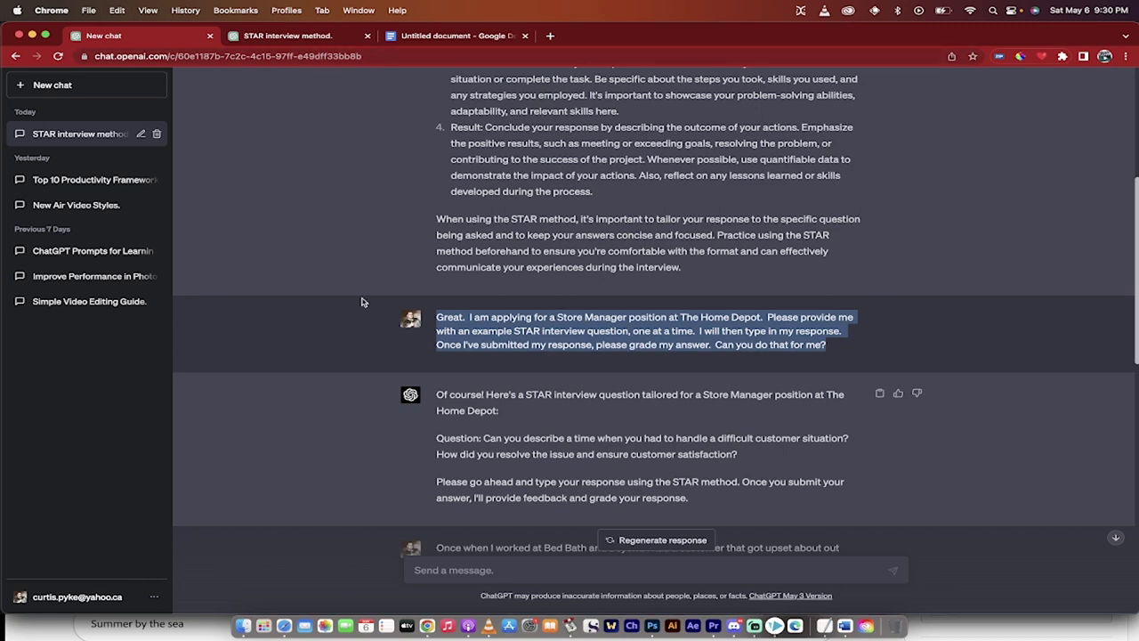
click(286, 36)
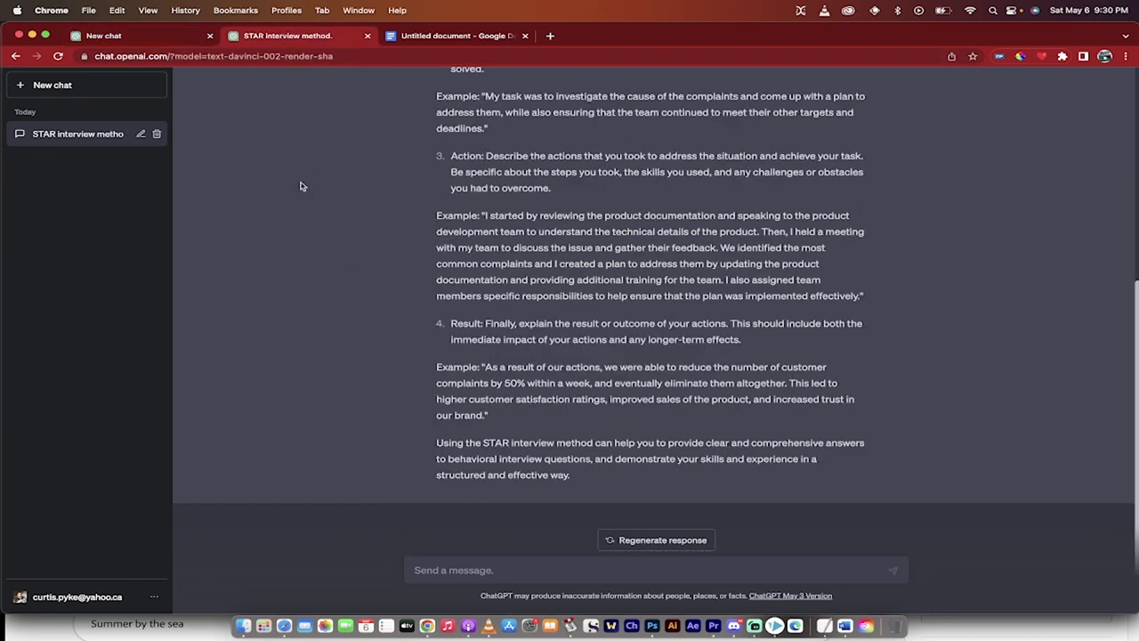
click(447, 570)
key(super+v)
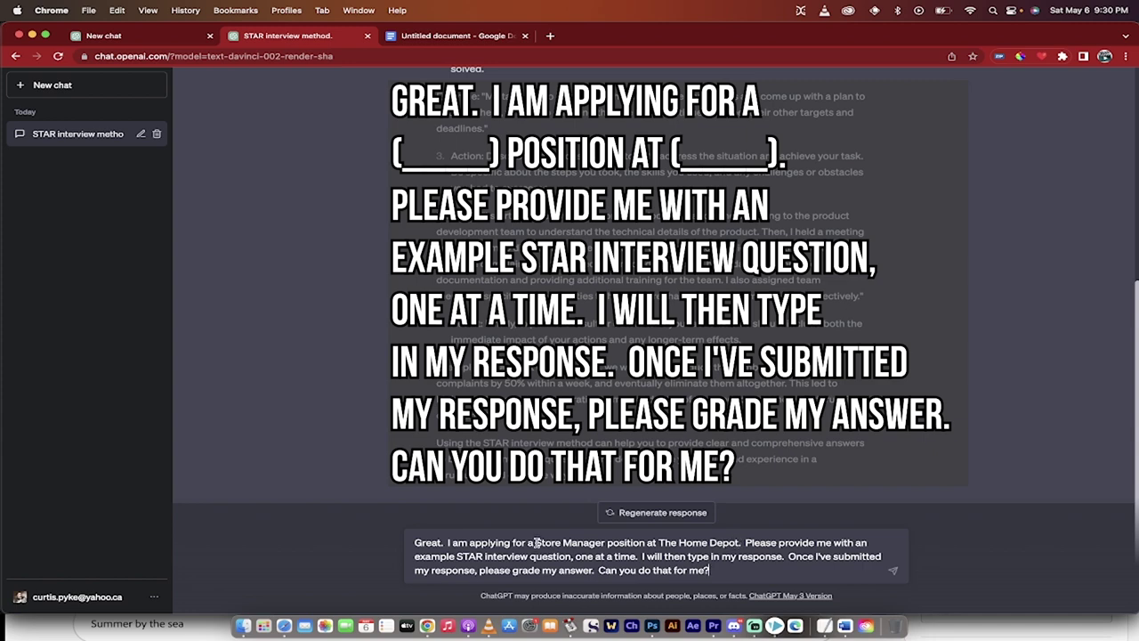
drag(536, 542, 603, 545)
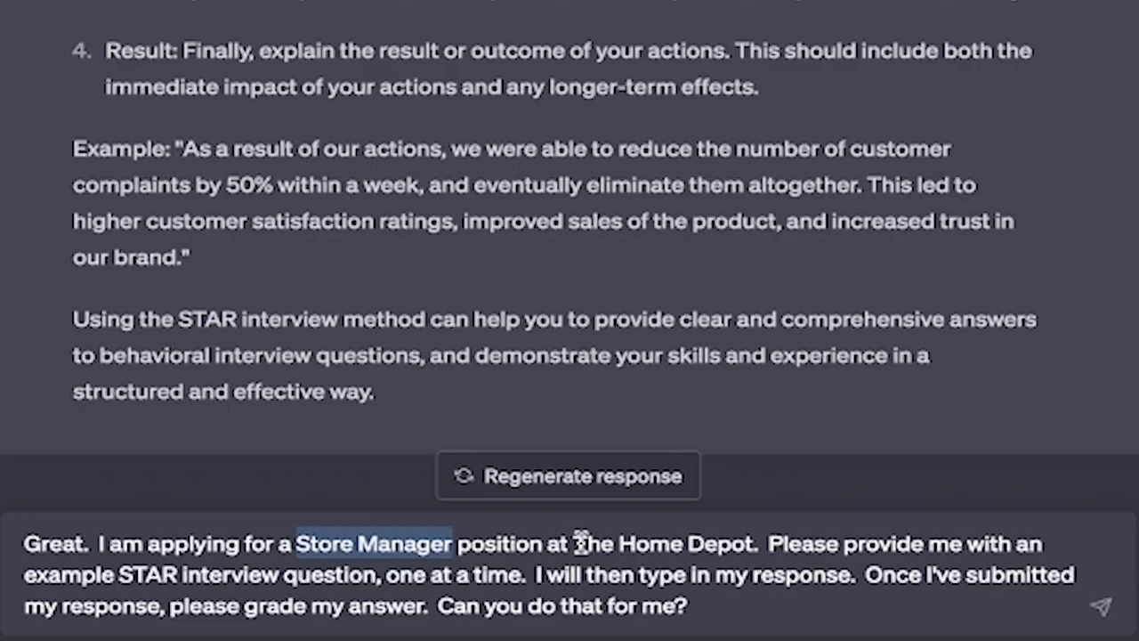
drag(660, 542, 738, 541)
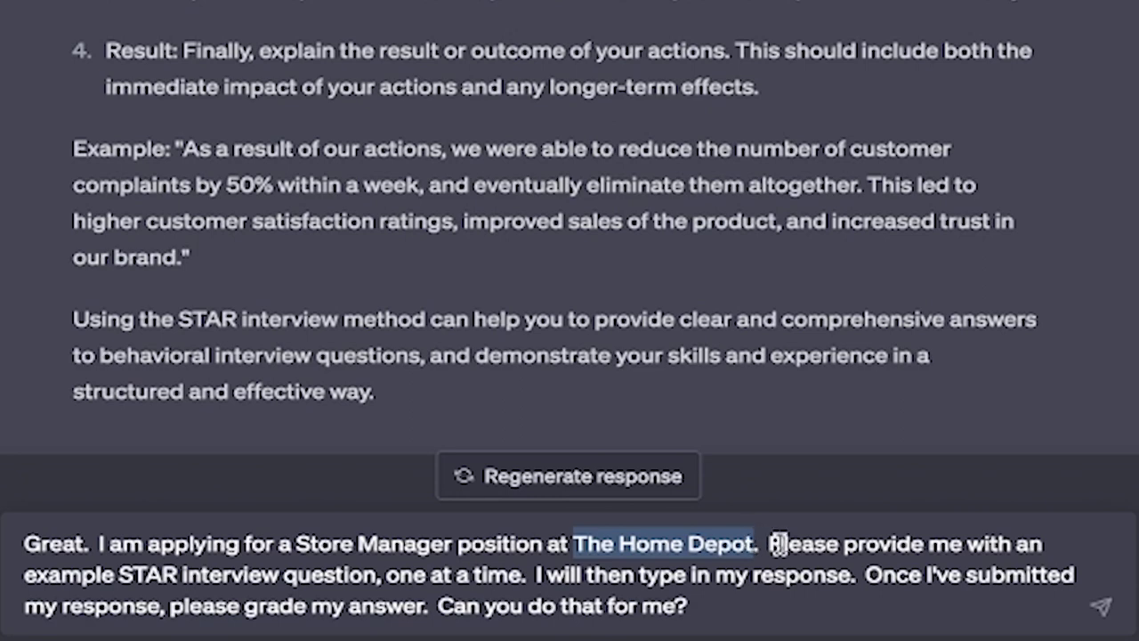
click(769, 543)
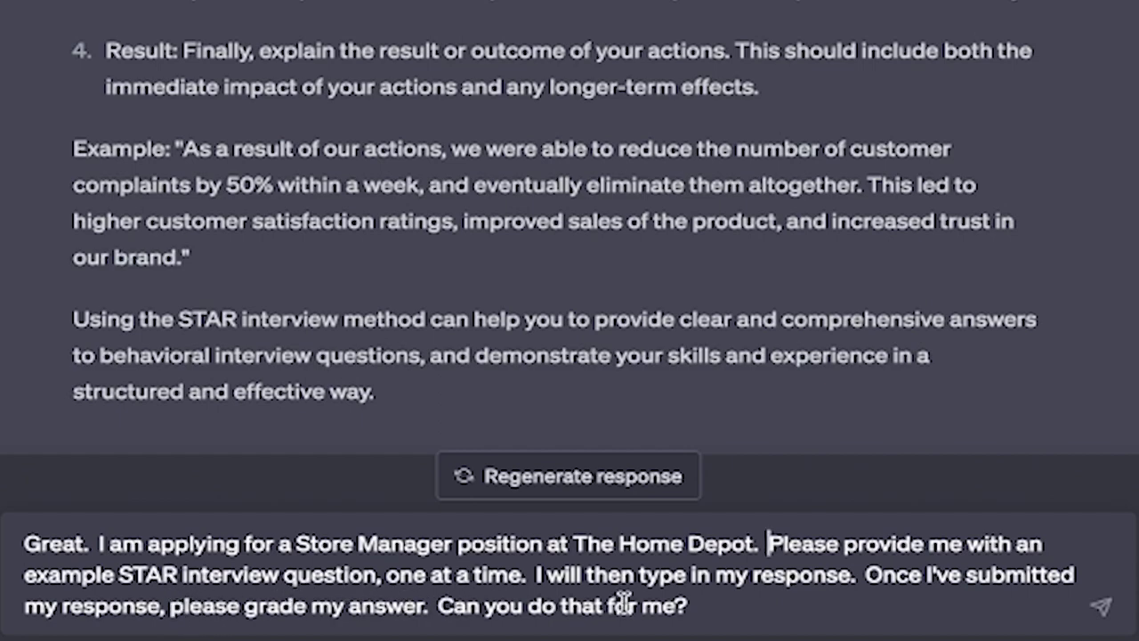
key(Return)
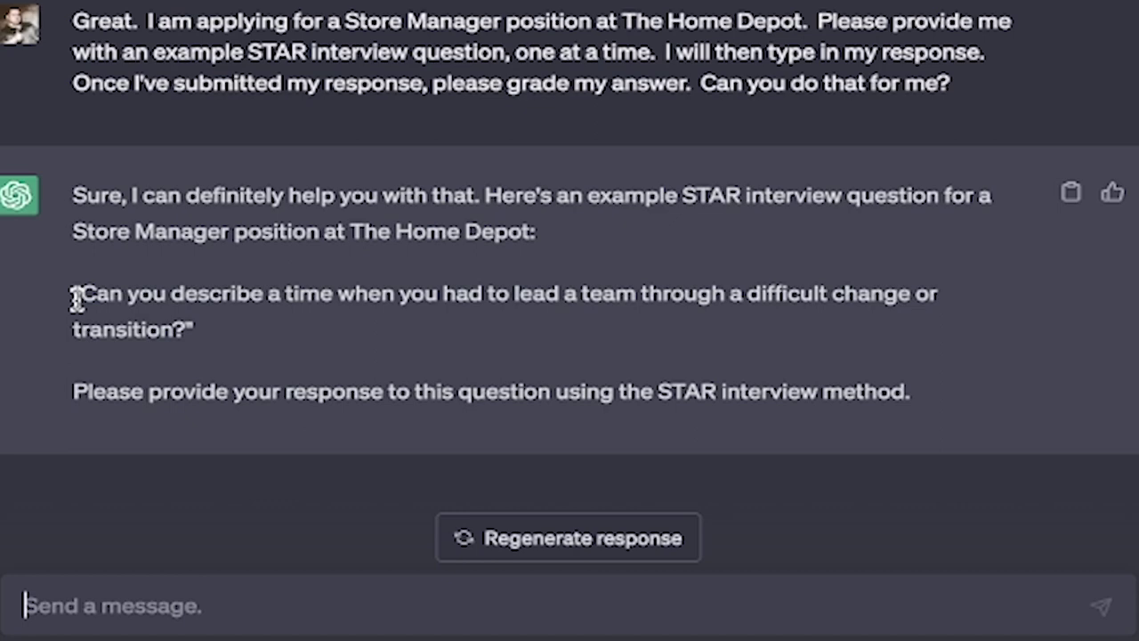
- Highlight the question about leading a team through a difficult change or transition
drag(75, 296, 173, 323)
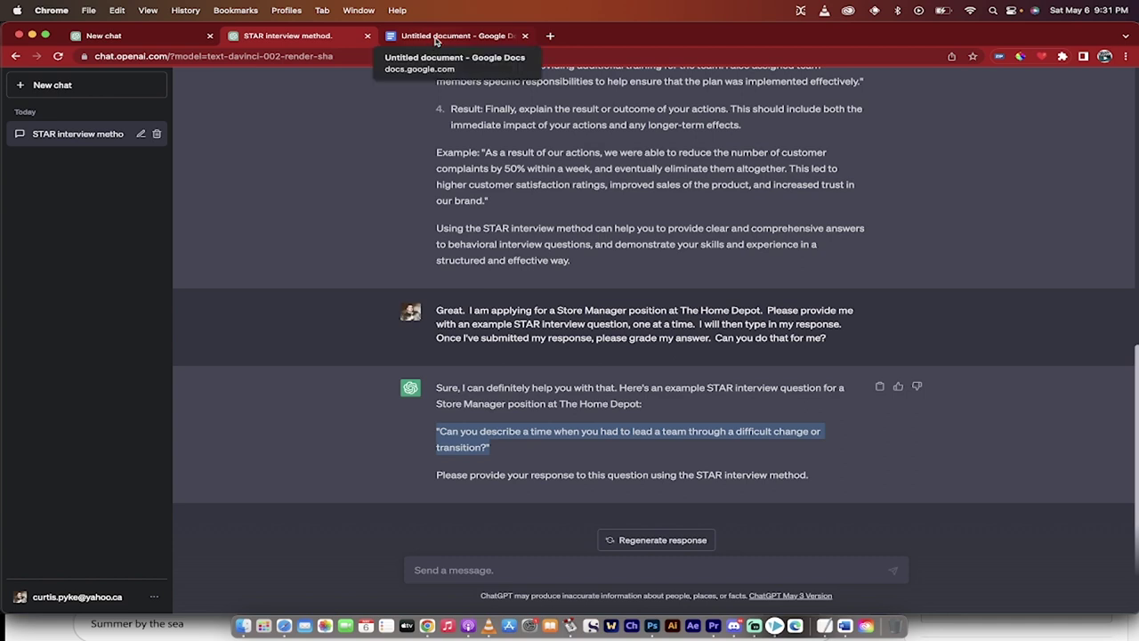
- Load docs.google.com and start a new Blank document
click(436, 37)
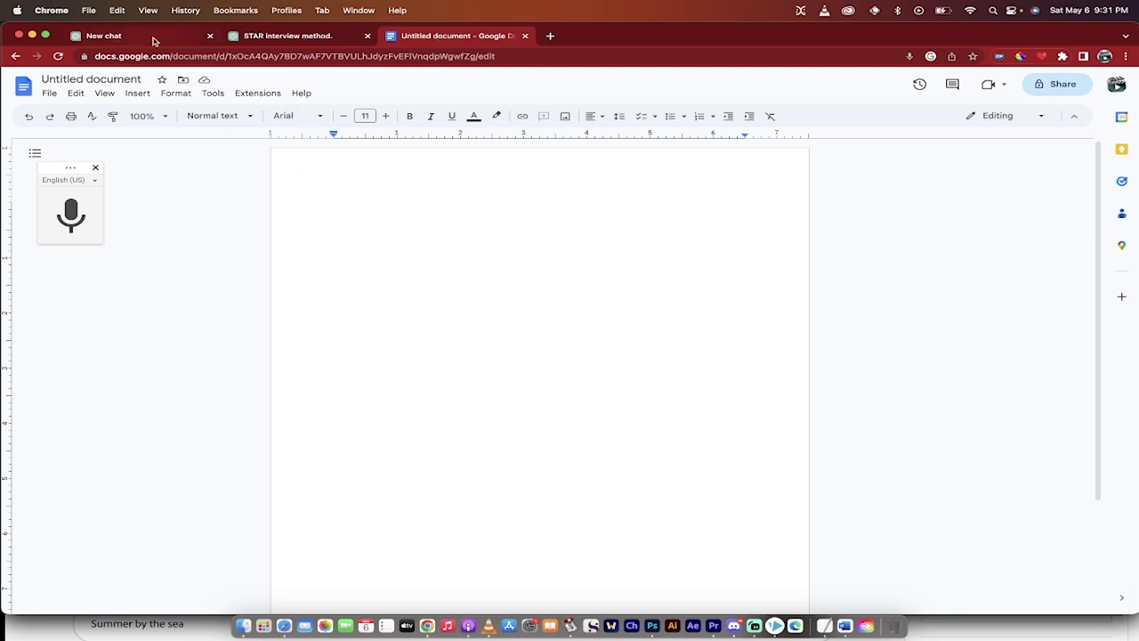
drag(168, 56, 75, 57)
key(super+c)
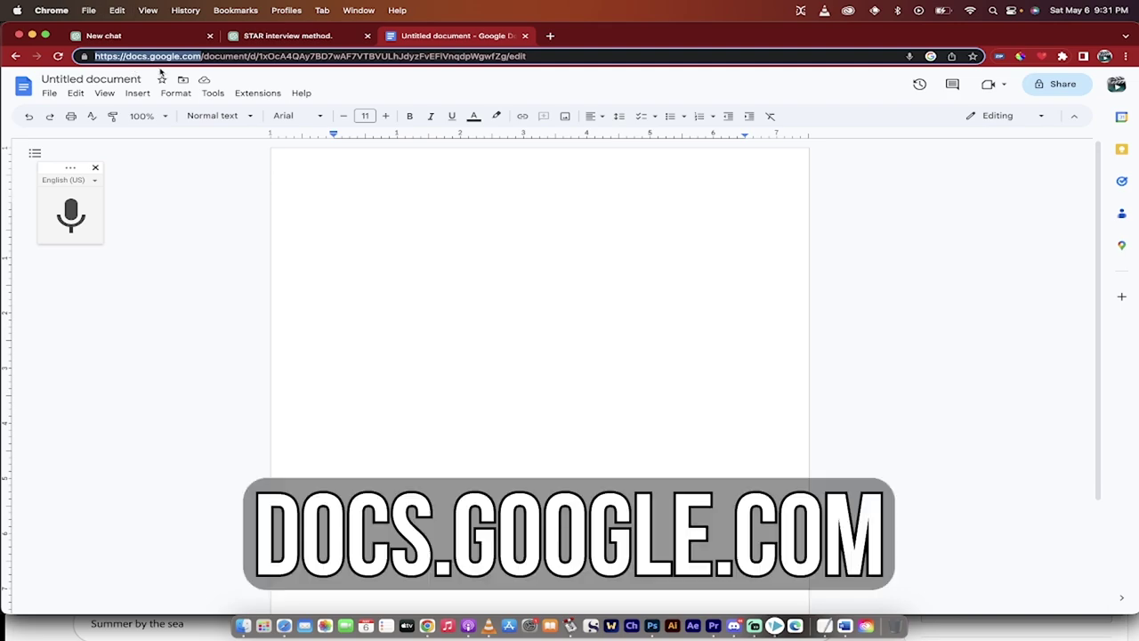
key(super+a)
key(super+v)
key(Return)
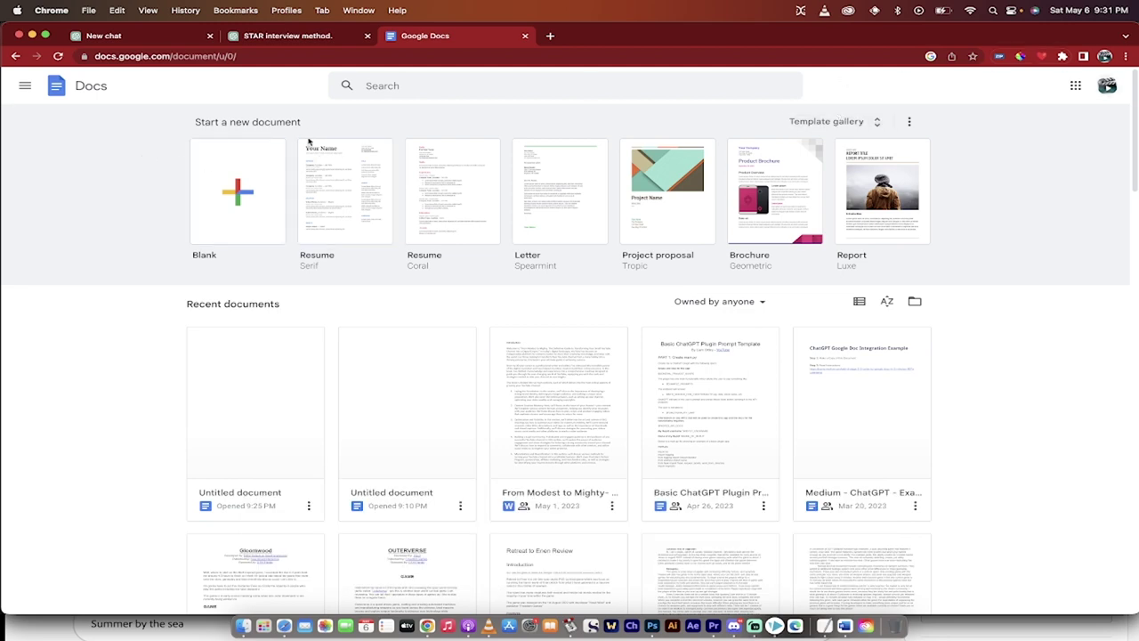
click(226, 192)
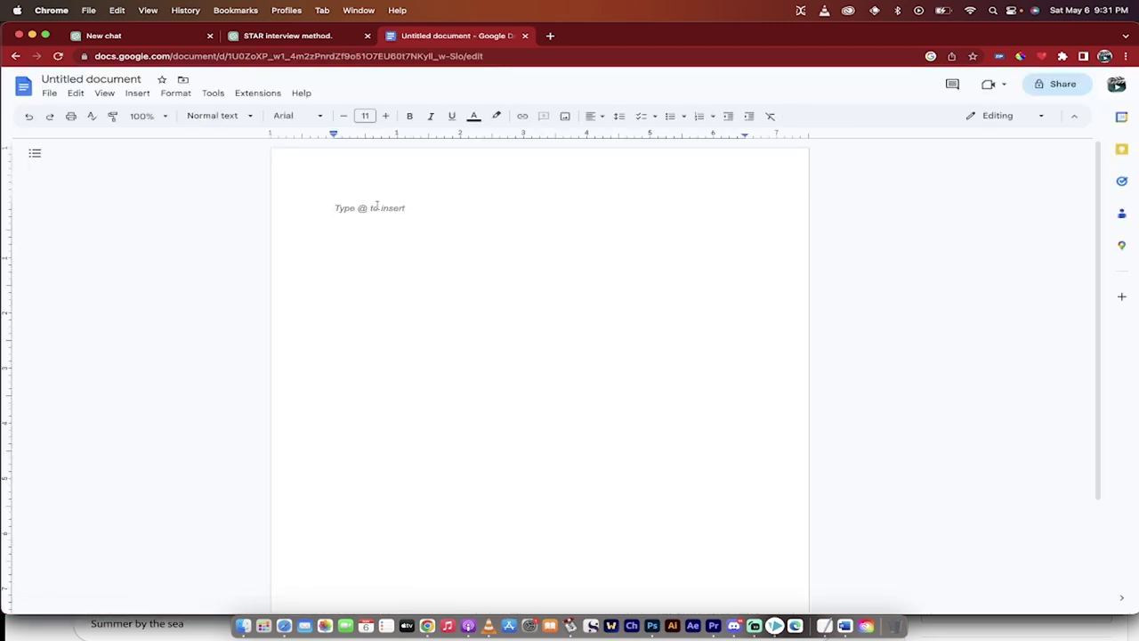
- Enable Tools > Voice typing, recheck the interview question, and switch the microphone on
click(213, 94)
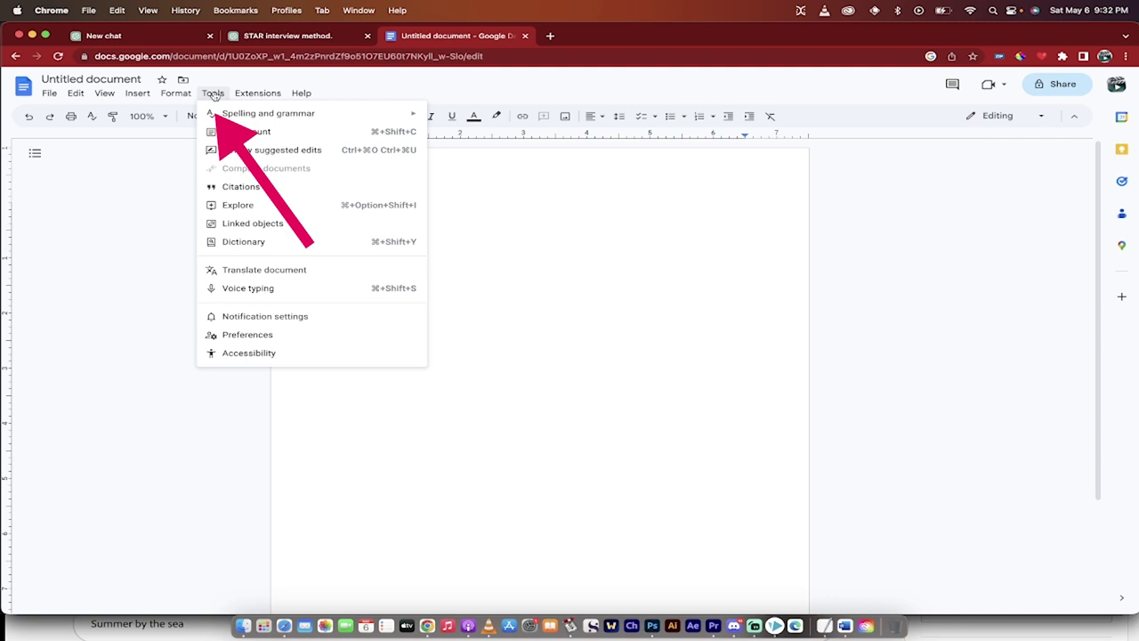
click(237, 289)
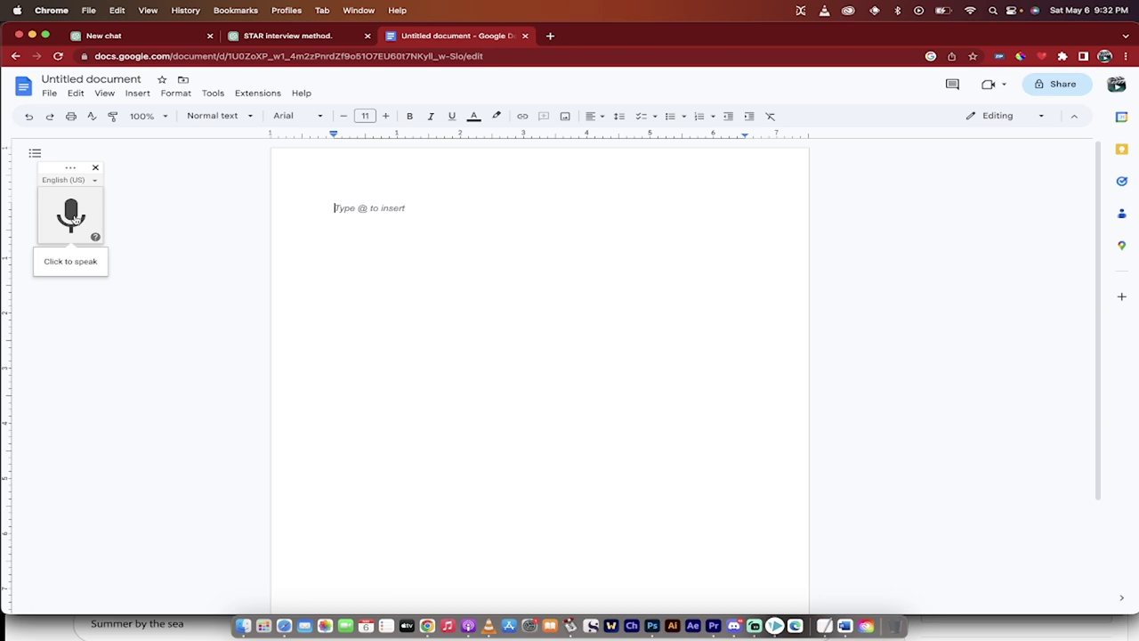
click(294, 34)
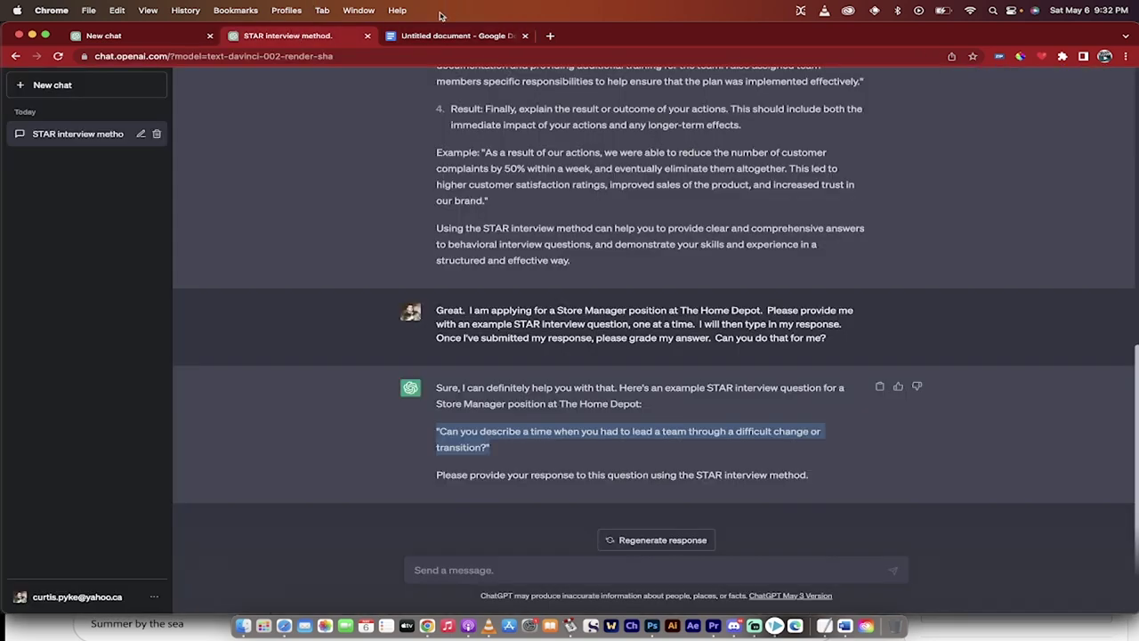
click(442, 38)
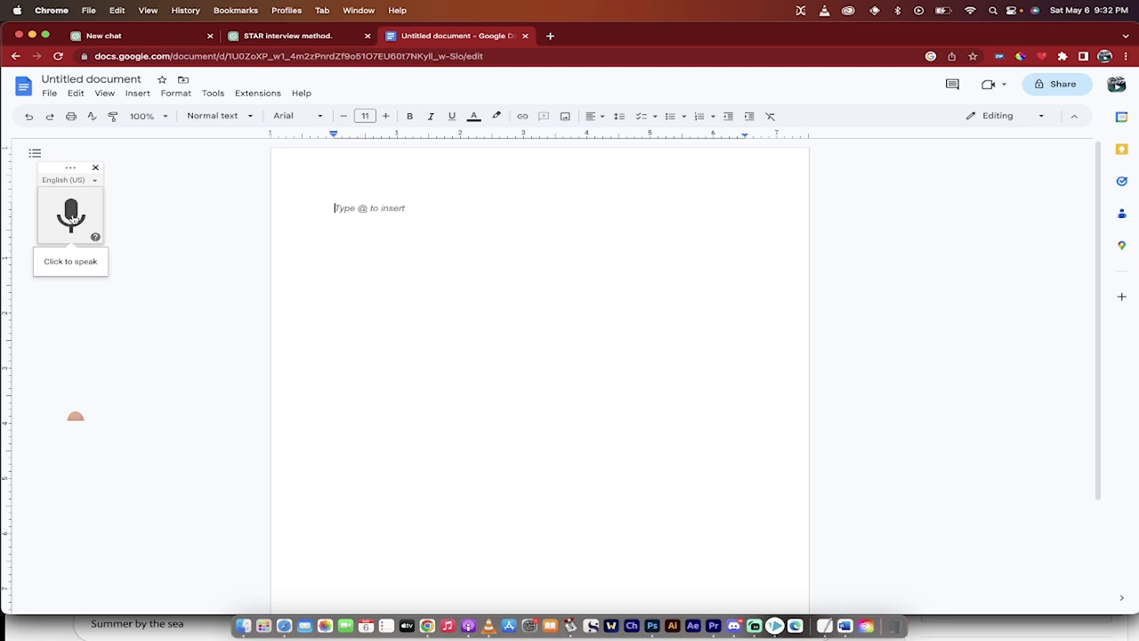
click(71, 214)
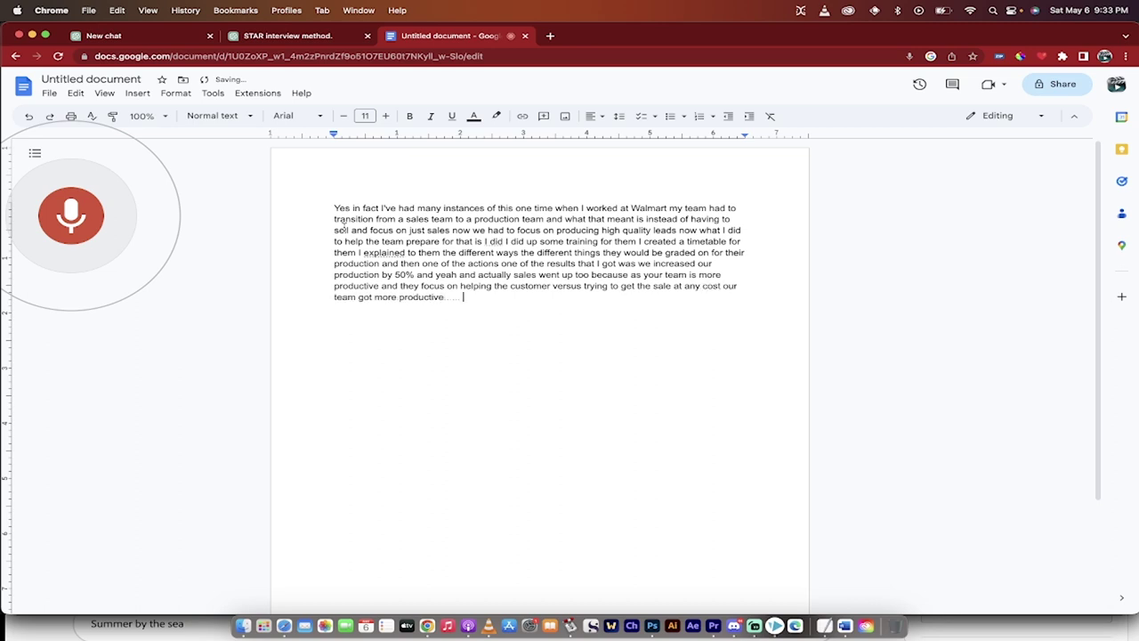
- Turn off the microphone once the Walmart answer ends with 'increased our Revenue'
click(71, 213)
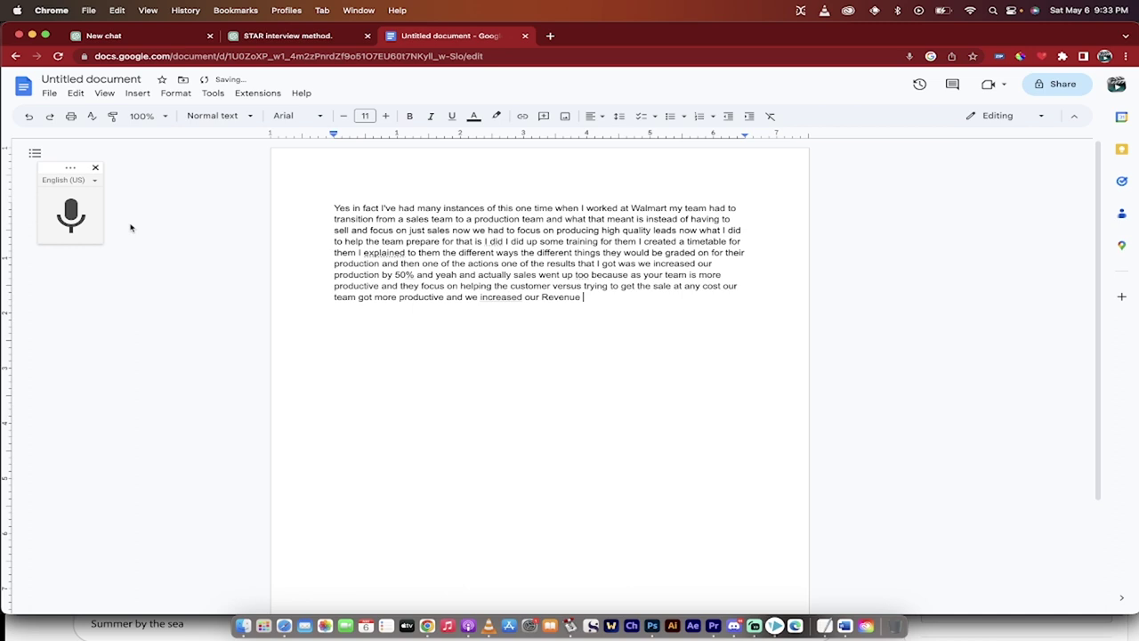
- Copy the dictated Walmart answer from the document into the STAR chat and send it for grading
drag(334, 209, 594, 296)
key(super+c)
right_click(563, 275)
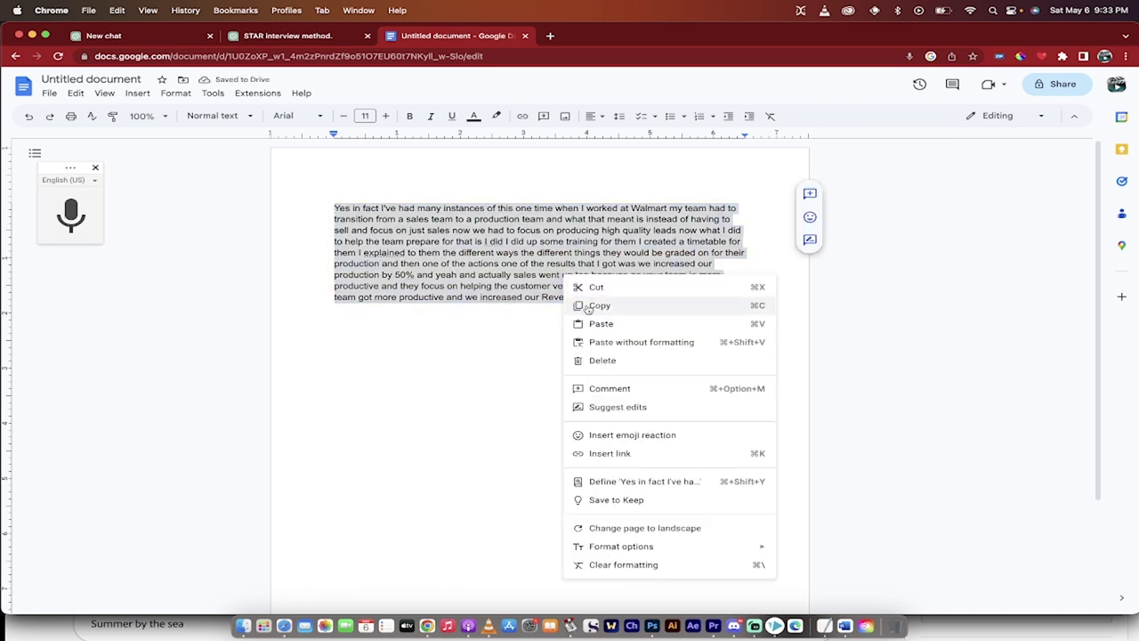
key(Escape)
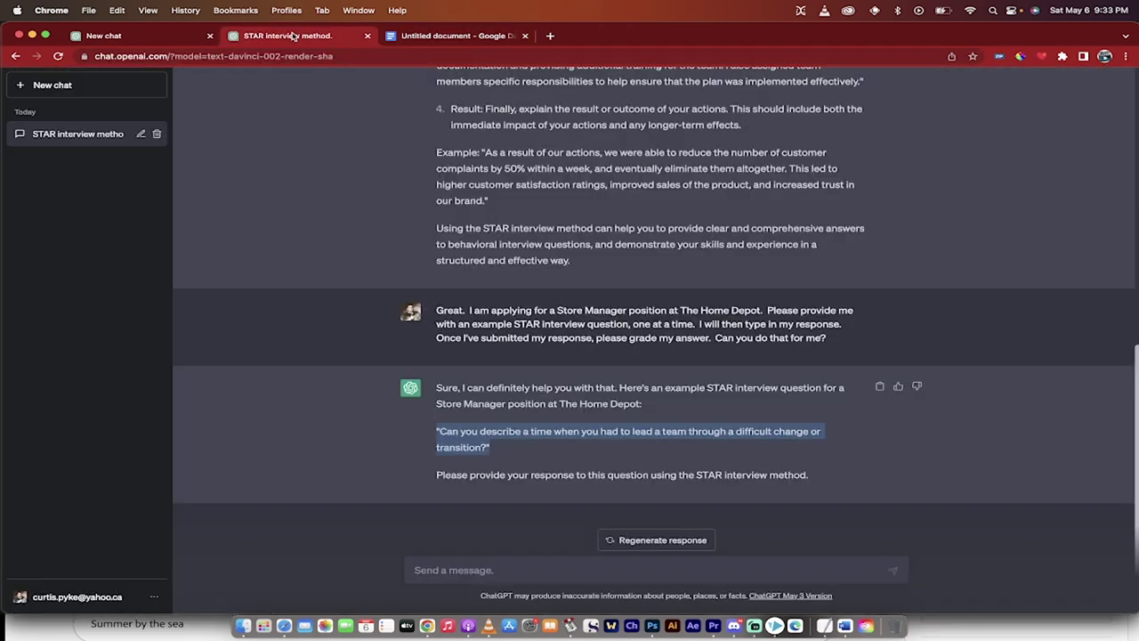
click(293, 36)
click(439, 568)
key(super+v)
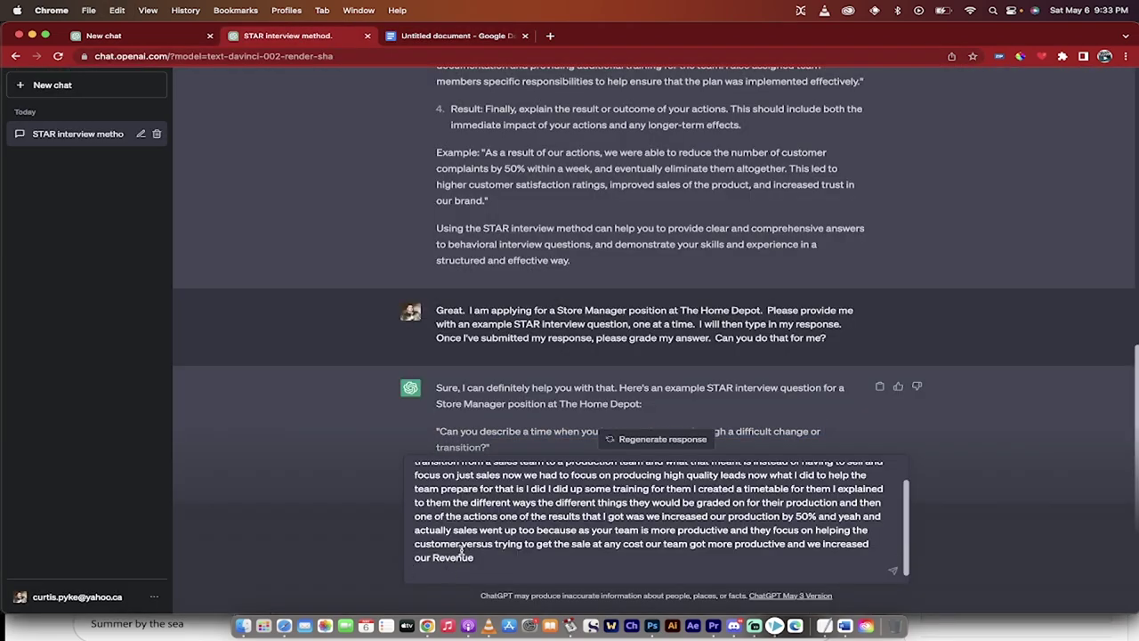
click(452, 36)
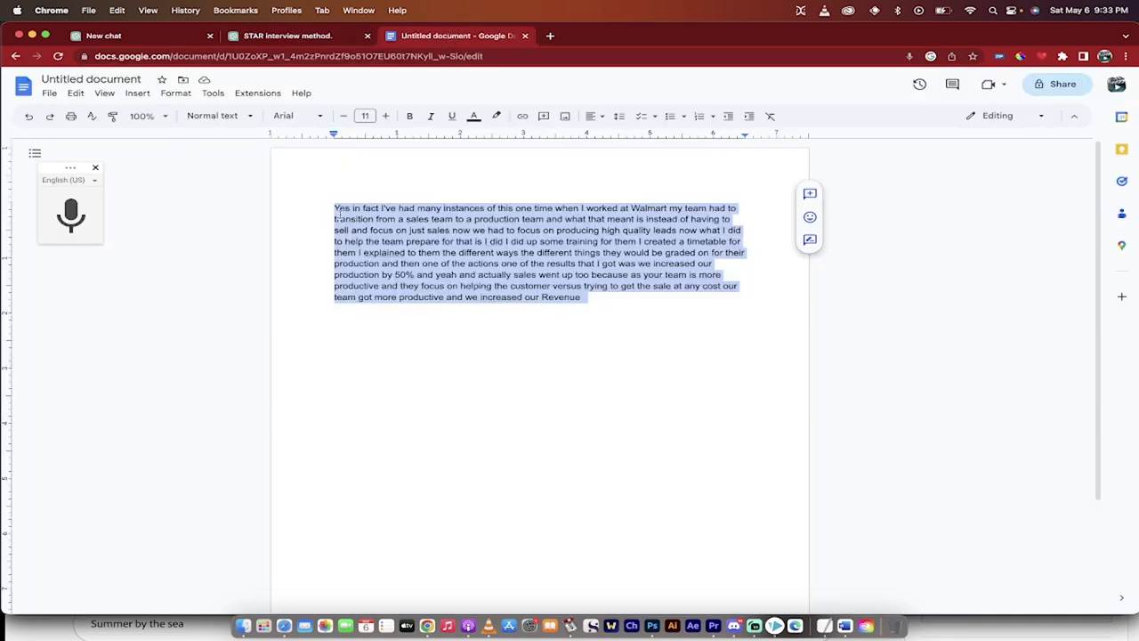
click(307, 36)
scroll(466, 465, down, 2)
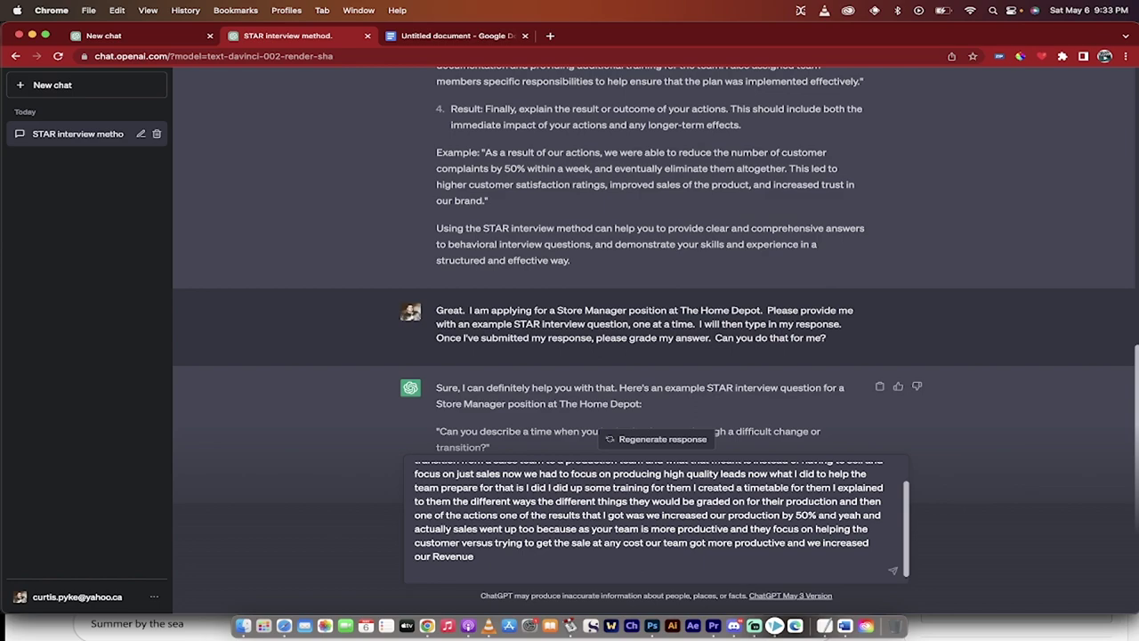
key(Return)
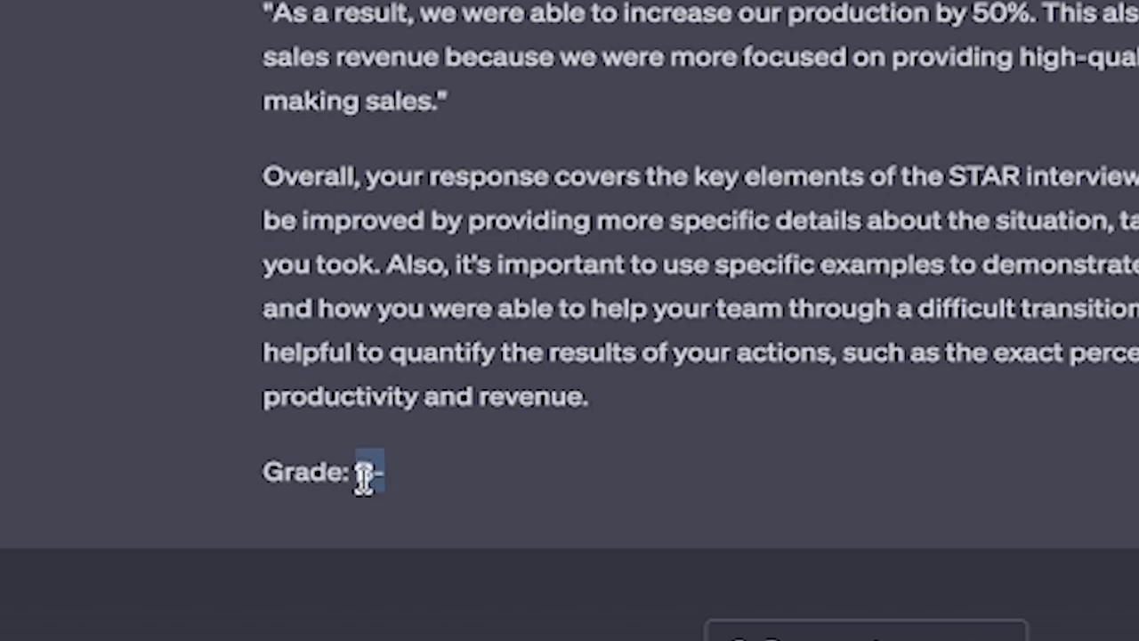
- Scroll through the Situation/Task/Action/Result feedback down to the B- grade
scroll(469, 476, up, 2)
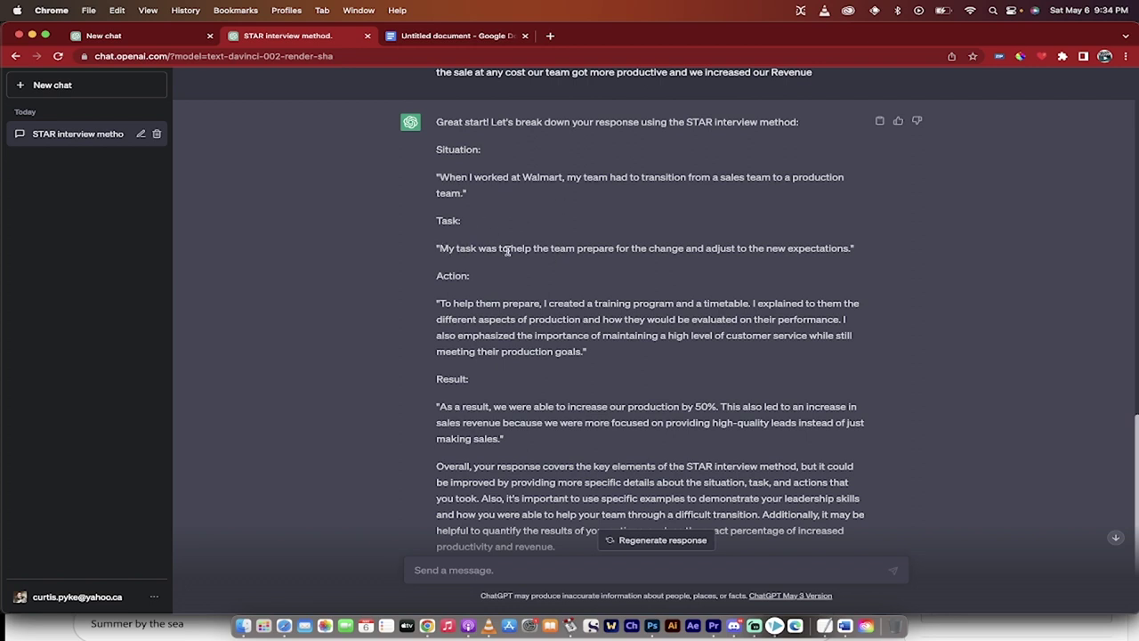
scroll(631, 336, down, 2)
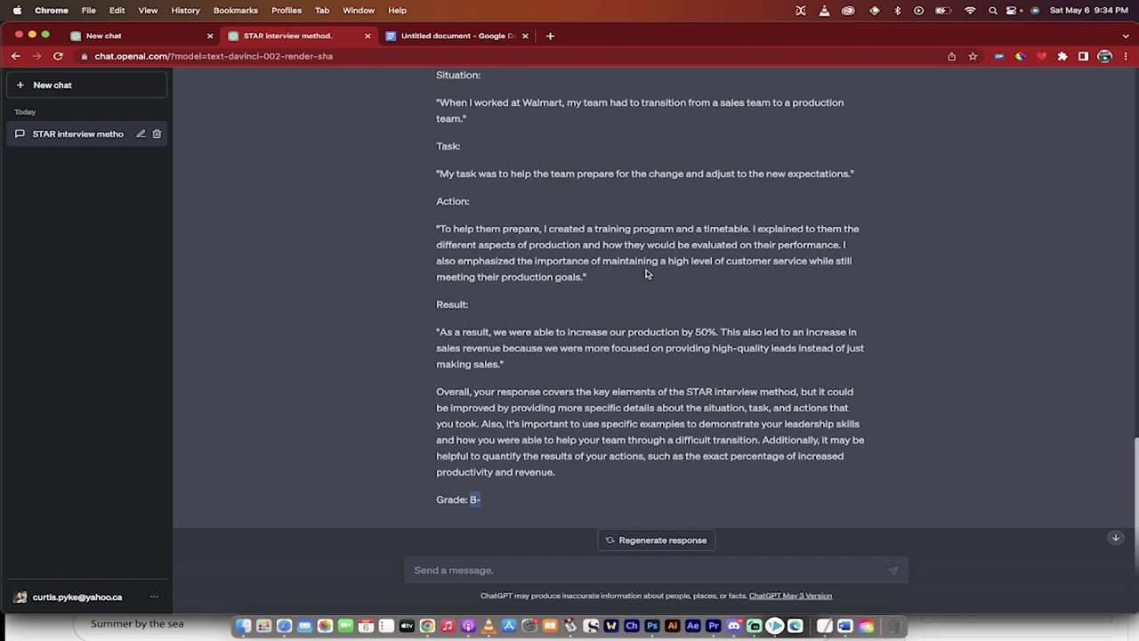
scroll(647, 274, down, 1)
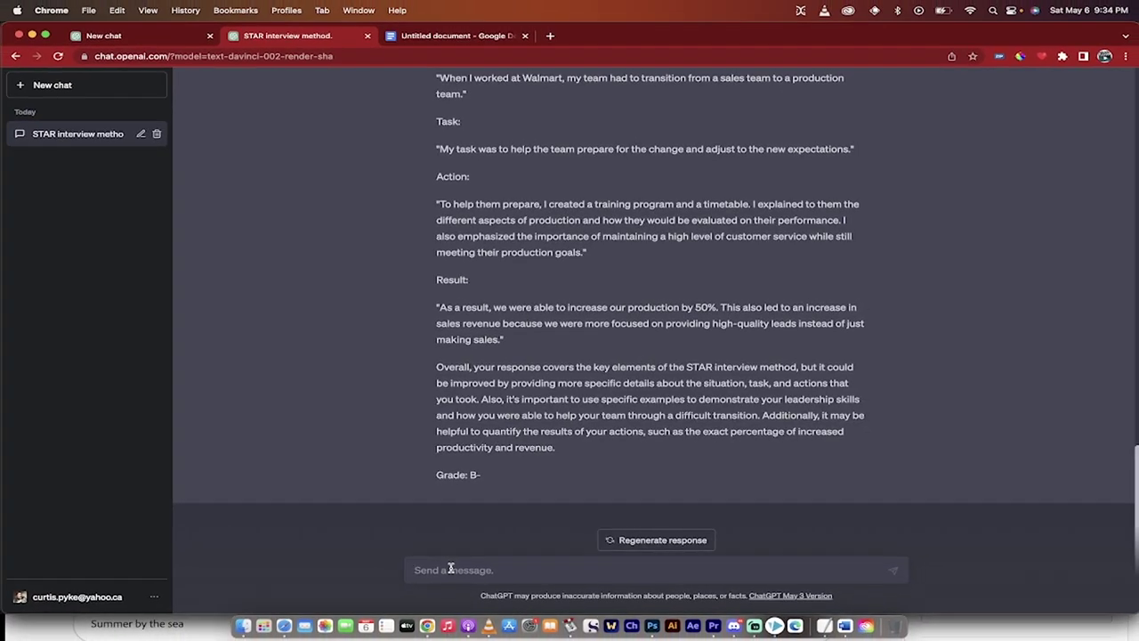
- Ask ChatGPT for another interview question, getting one about resolving a conflict between team members
click(450, 567)
text(g)
text(reat.  Please provid eme)
text(e wit)
text(h anot)
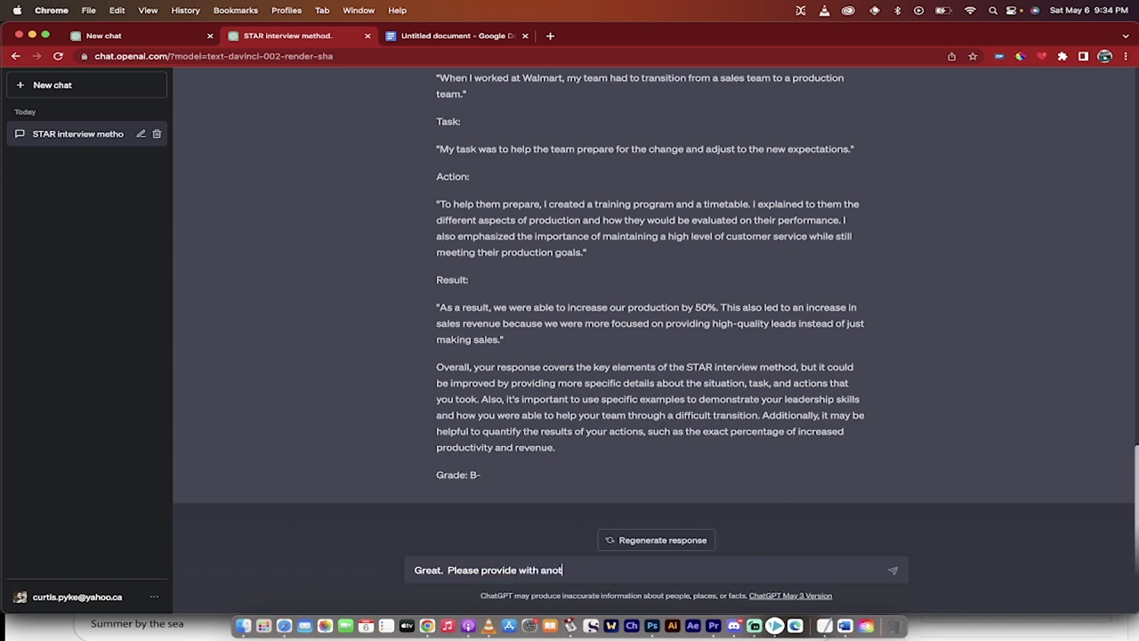
text(ehr que)
text(er question.)
key(Return)
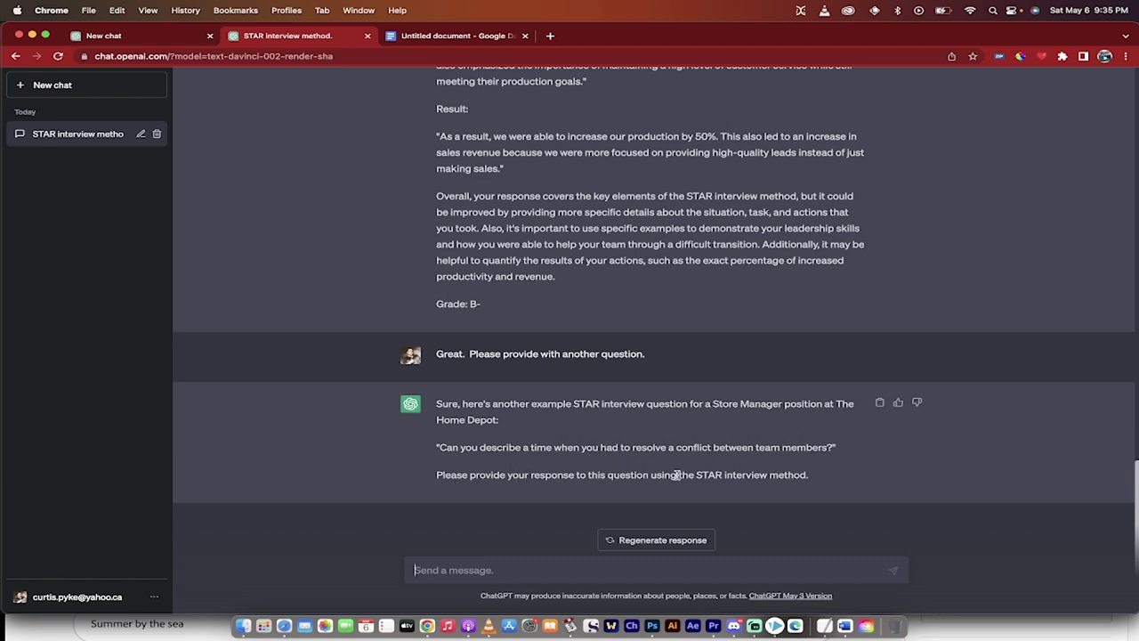
click(498, 569)
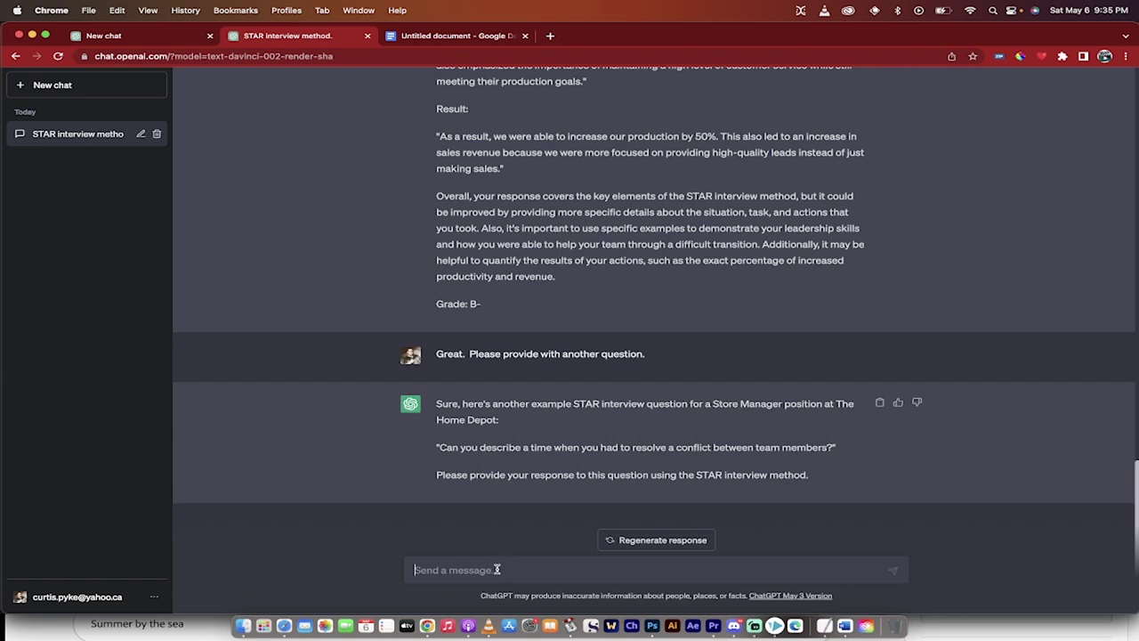